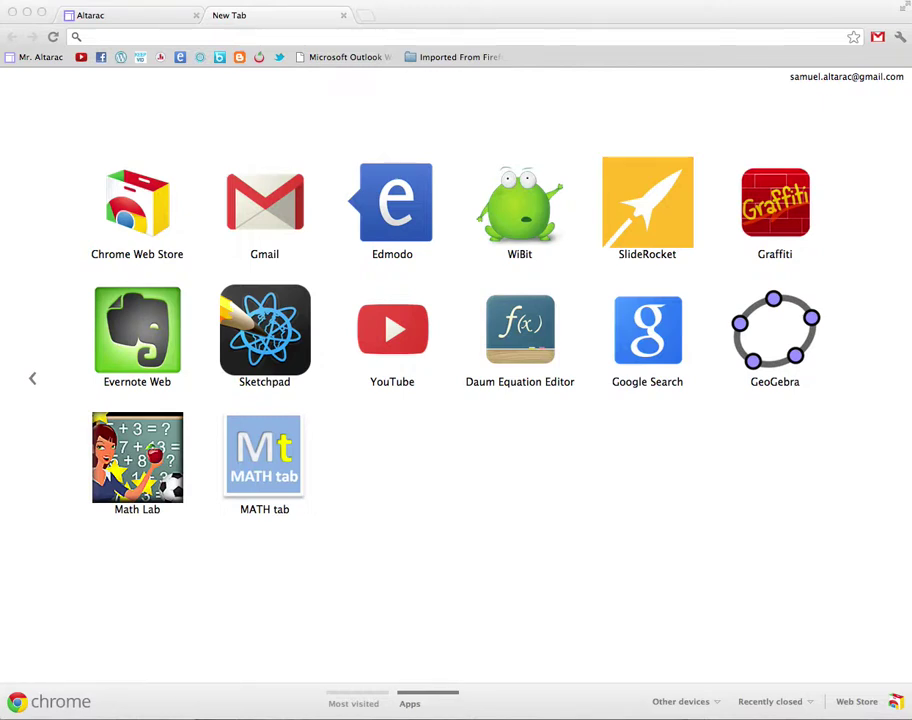
- Search the web for 'google sites' in Chrome
{"action": "key", "text": "super+Tab"}
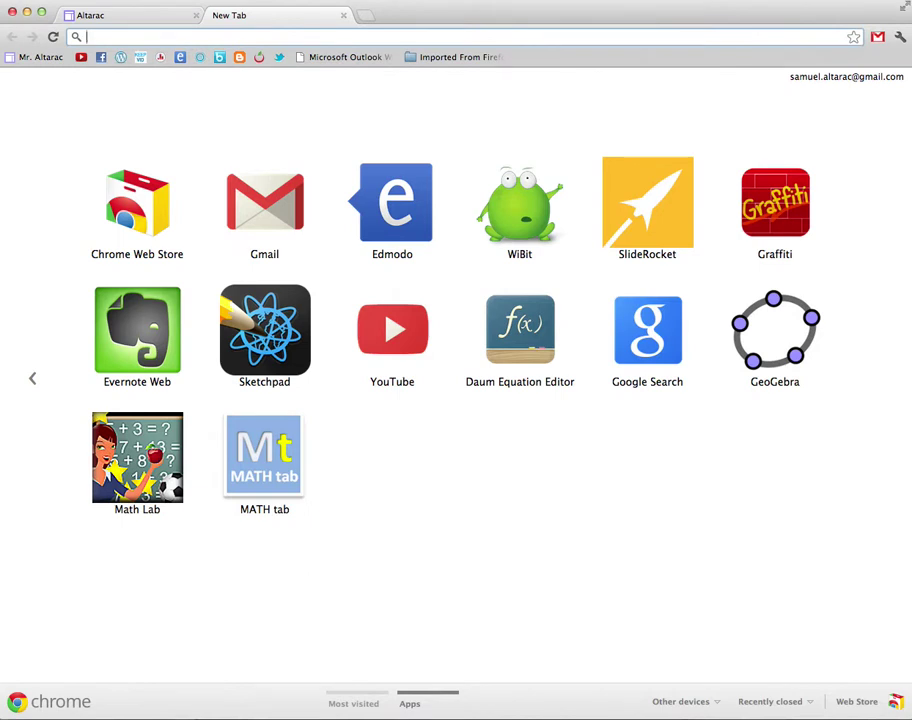
{"action": "type", "text": "google"}
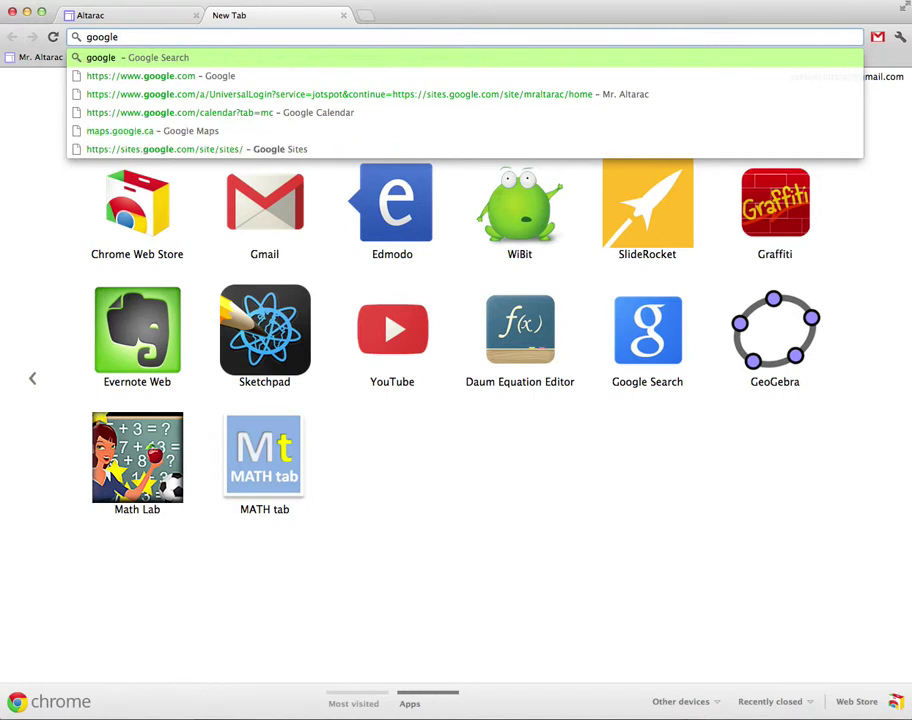
{"action": "type", "text": " sites"}
{"action": "key", "text": "Return"}
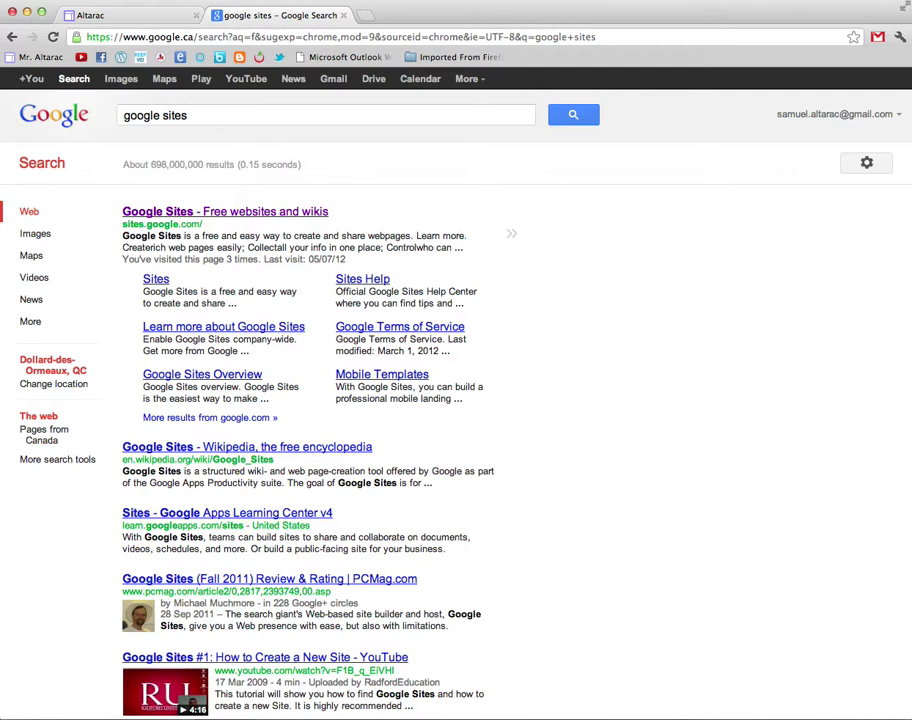
- Open Google Sites from the search results and start creating a new site
{"action": "left_click", "coordinate": [225, 210]}
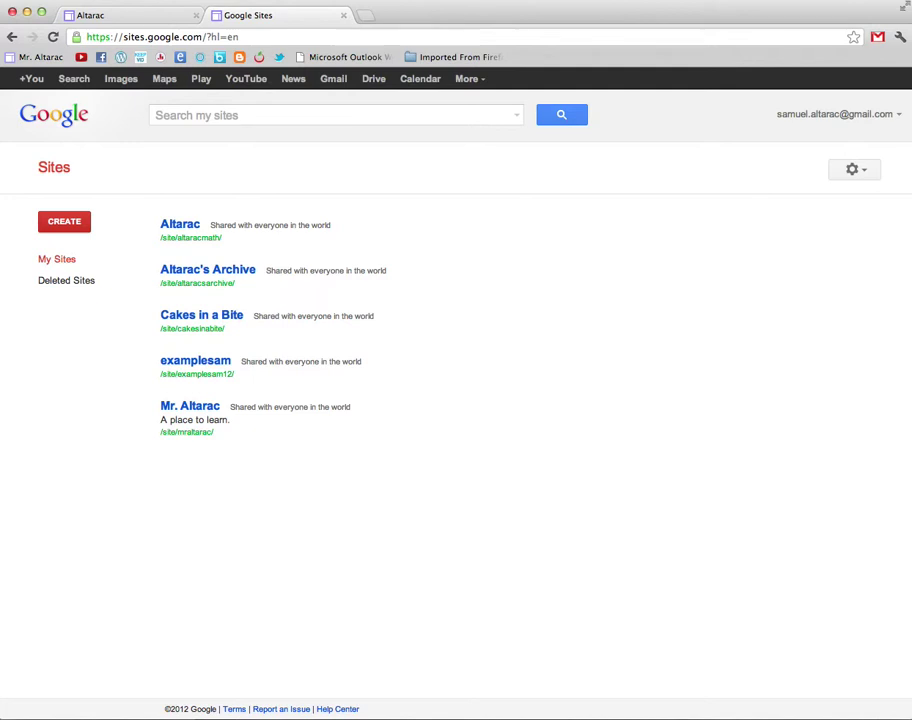
{"action": "left_click", "coordinate": [64, 221]}
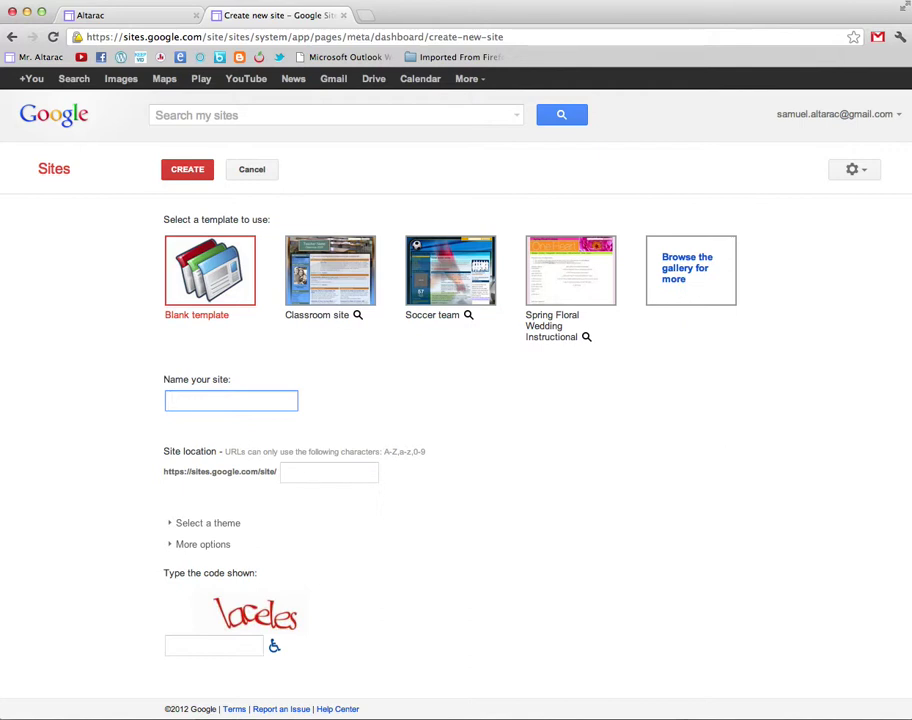
- Name the new site 'samuela' with site location samuela123 and browse the template gallery
{"action": "type", "text": "samuela"}
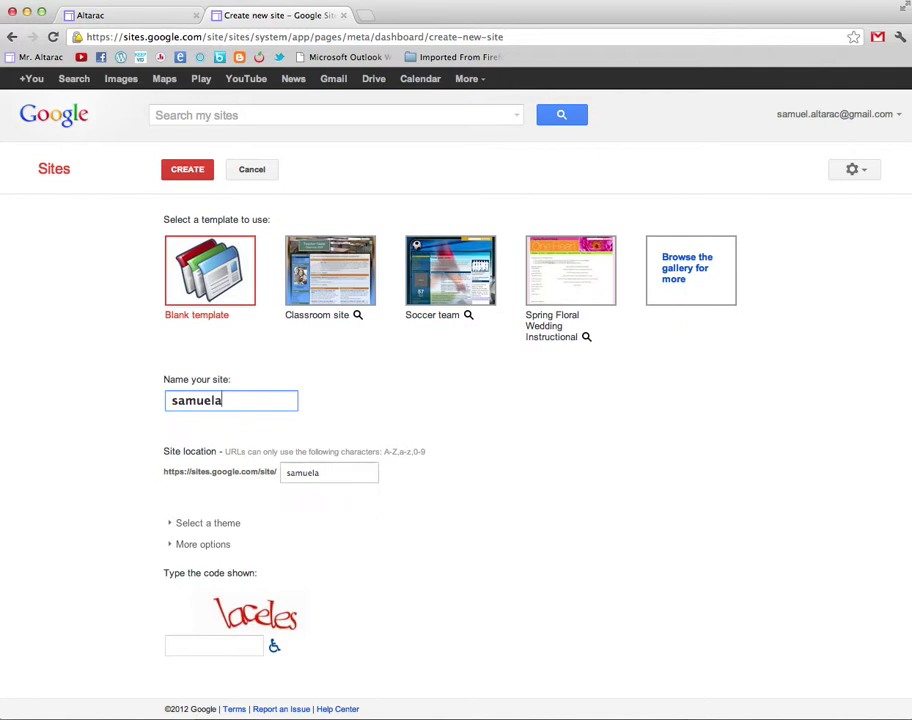
{"action": "left_click", "coordinate": [330, 472]}
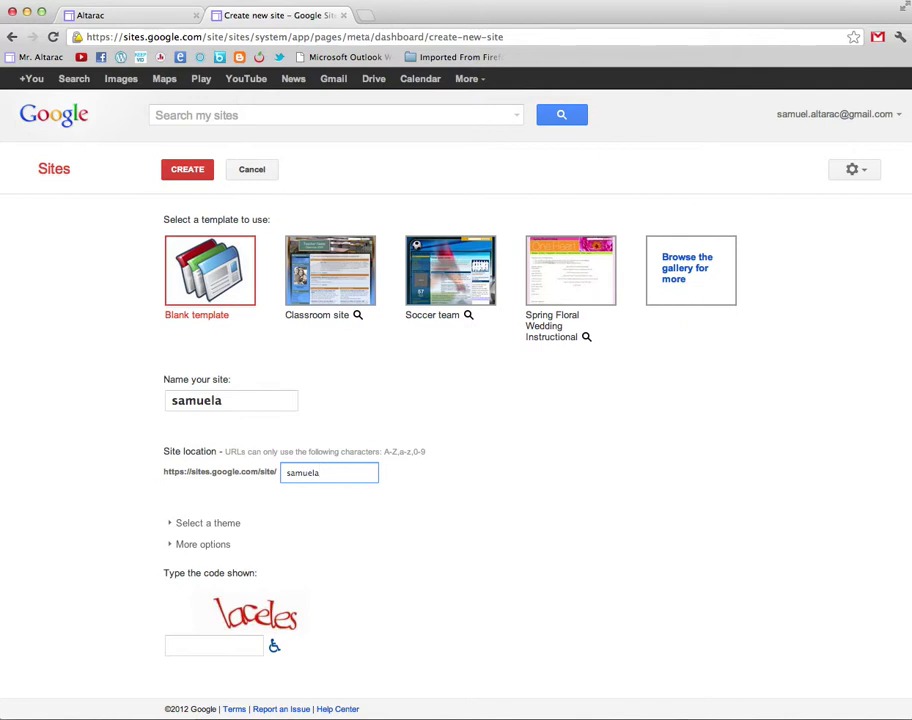
{"action": "type", "text": "123"}
{"action": "left_click", "coordinate": [687, 268]}
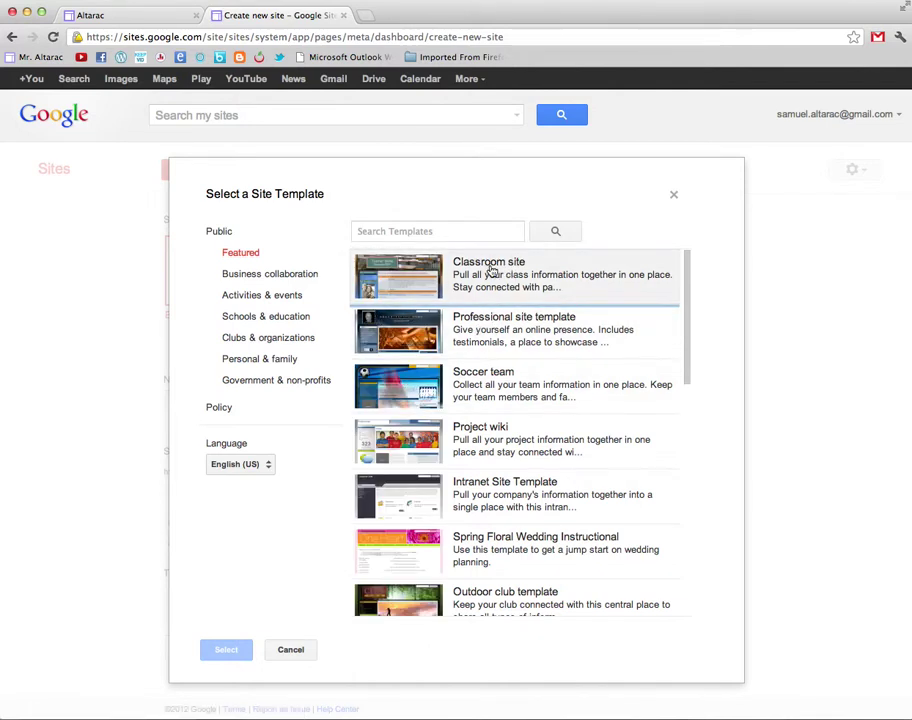
- Pick the Classroom site template for the samuela site
{"action": "left_click", "coordinate": [490, 267]}
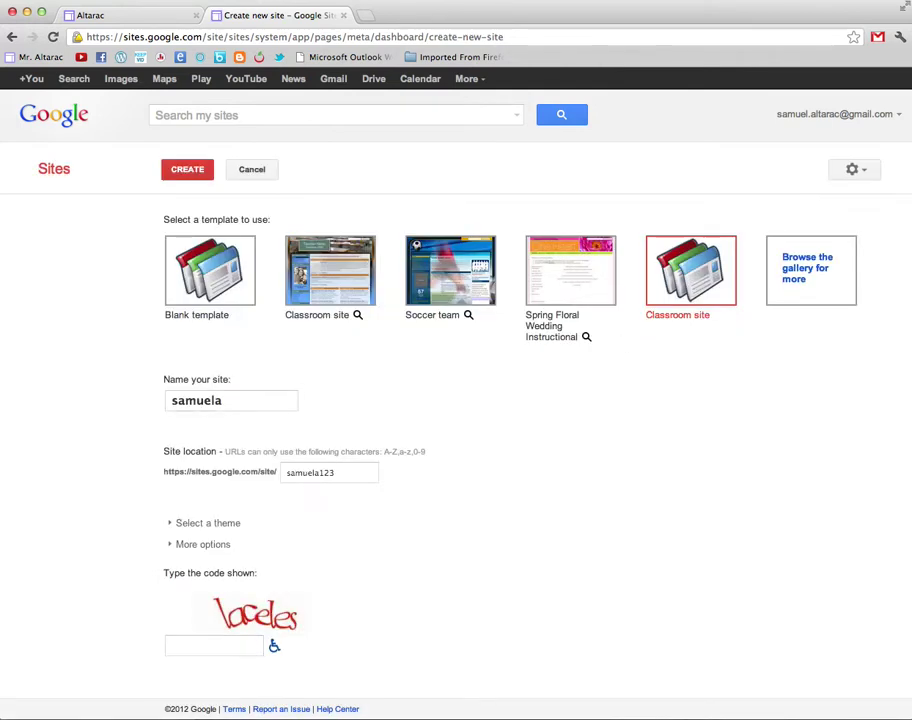
{"action": "left_click", "coordinate": [213, 645]}
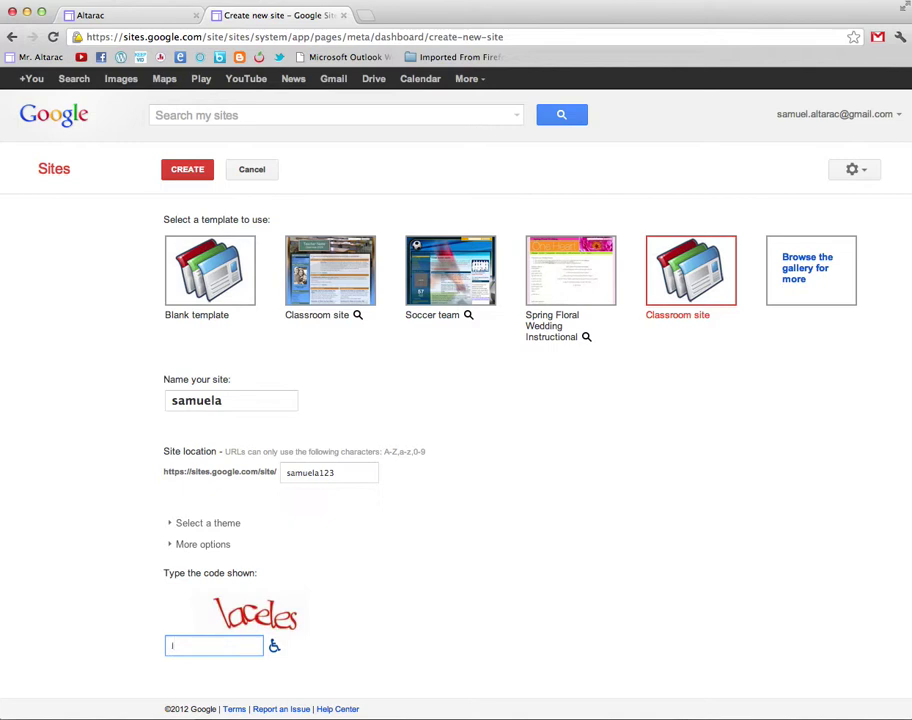
{"action": "type", "text": "laceles"}
{"action": "key", "text": "Return"}
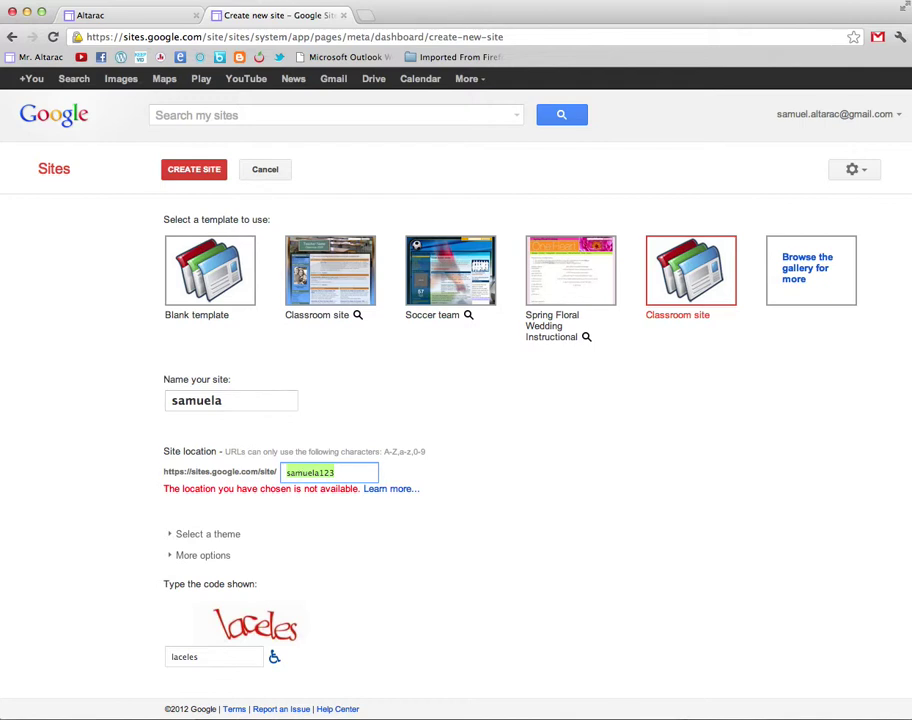
- Try other site locations, first appending 456, then replacing part of it with alt123
{"action": "left_click", "coordinate": [335, 472]}
{"action": "type", "text": "456"}
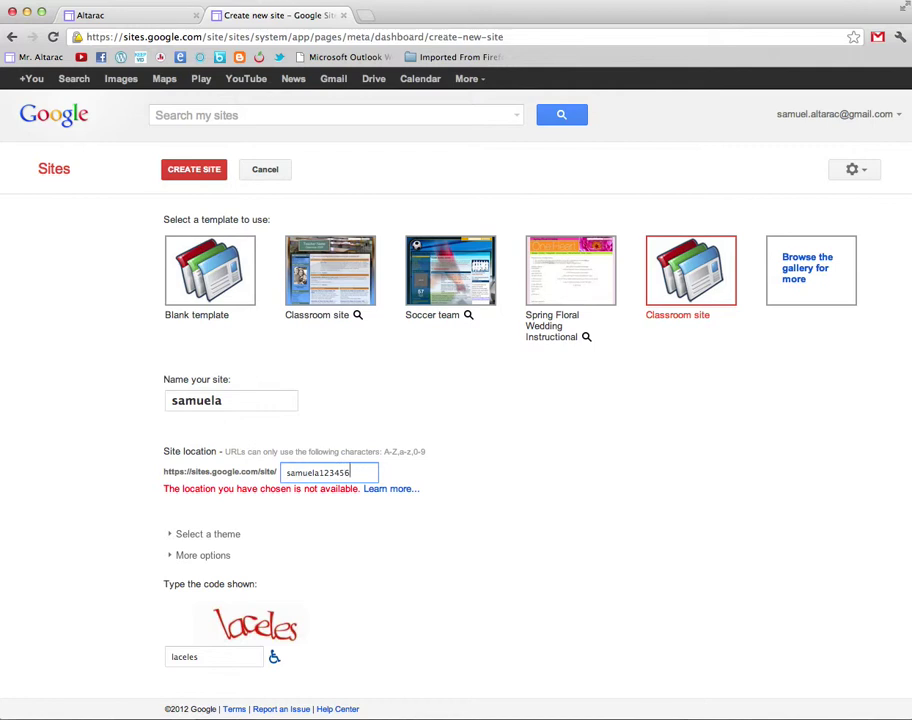
{"action": "key", "text": "Return"}
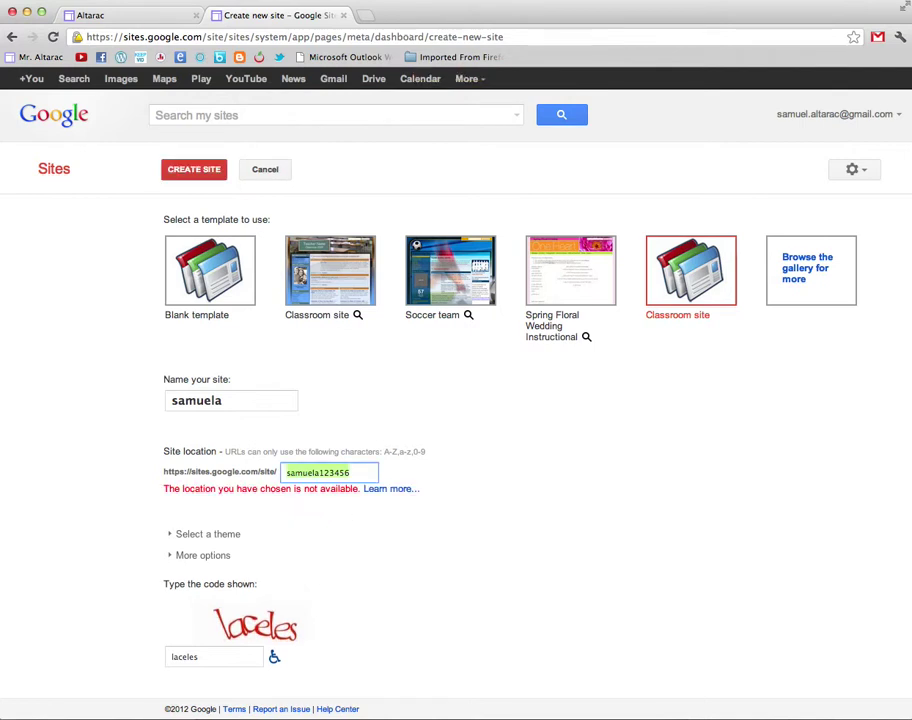
{"action": "key", "text": "Right"}
{"action": "key", "text": "shift+Left"}
{"action": "key", "text": "shift+Left"}
{"action": "key", "text": "shift+Left"}
{"action": "key", "text": "shift+Left"}
{"action": "key", "text": "shift+Left"}
{"action": "key", "text": "shift+Left"}
{"action": "key", "text": "Right"}
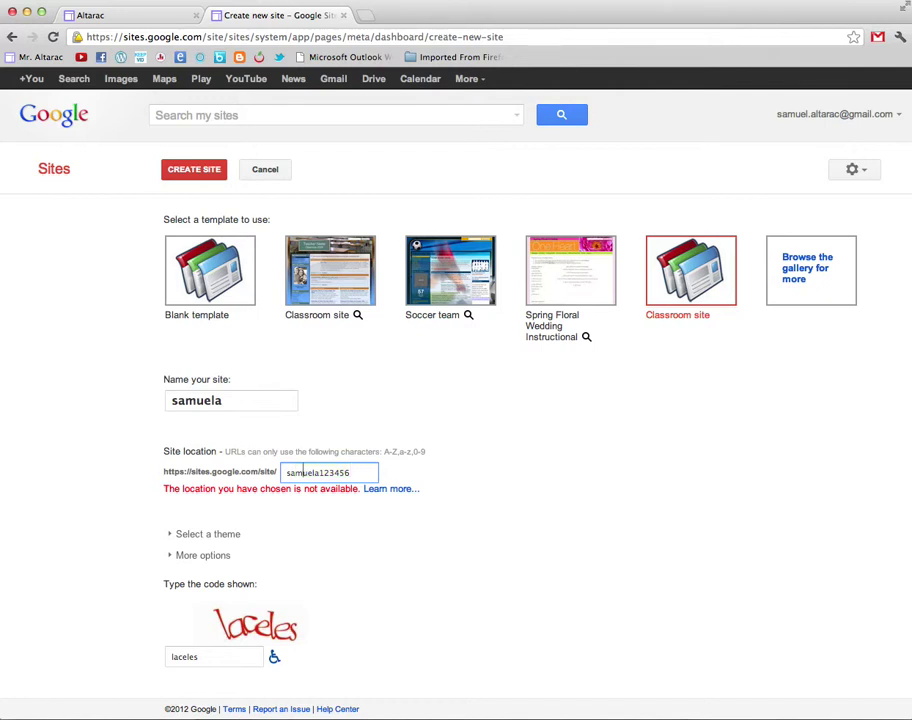
{"action": "left_click_drag", "start_coordinate": [303, 472], "coordinate": [350, 472]}
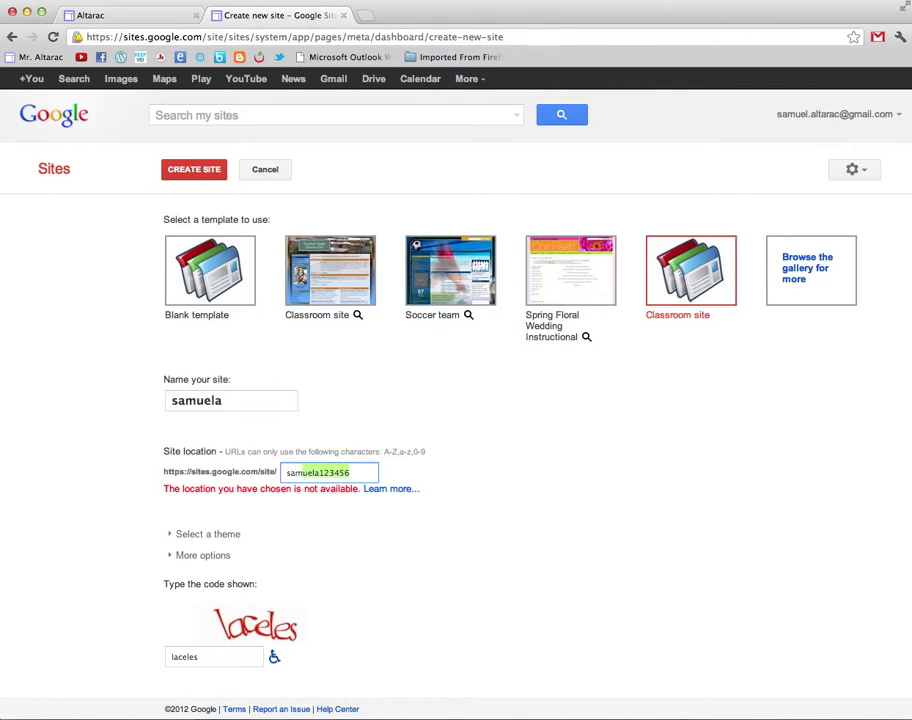
{"action": "key", "text": "BackSpace"}
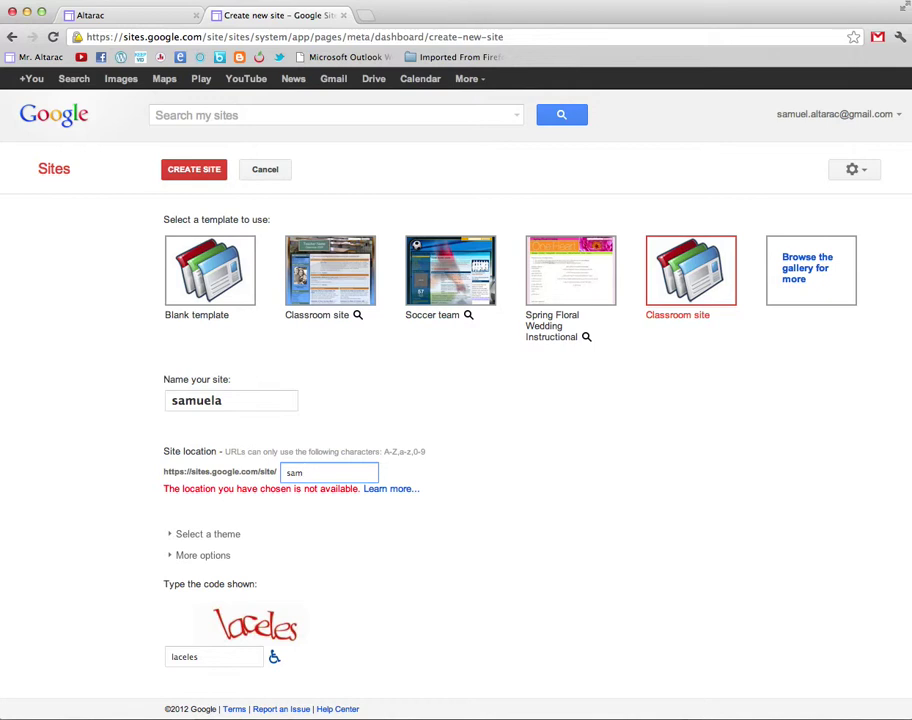
{"action": "type", "text": "alt123"}
{"action": "key", "text": "Return"}
- Replace the site location with saltarac321 and create the site
{"action": "key", "text": "shift+Right"}
{"action": "key", "text": "shift+Right"}
{"action": "key", "text": "shift+Right"}
{"action": "key", "text": "shift+Right"}
{"action": "key", "text": "shift+Right"}
{"action": "key", "text": "shift+Right"}
{"action": "key", "text": "shift+Left"}
{"action": "key", "text": "shift+Left"}
{"action": "key", "text": "shift+Left"}
{"action": "key", "text": "shift+Left"}
{"action": "key", "text": "shift+Left"}
{"action": "type", "text": "saltarac321"}
{"action": "key", "text": "Return"}
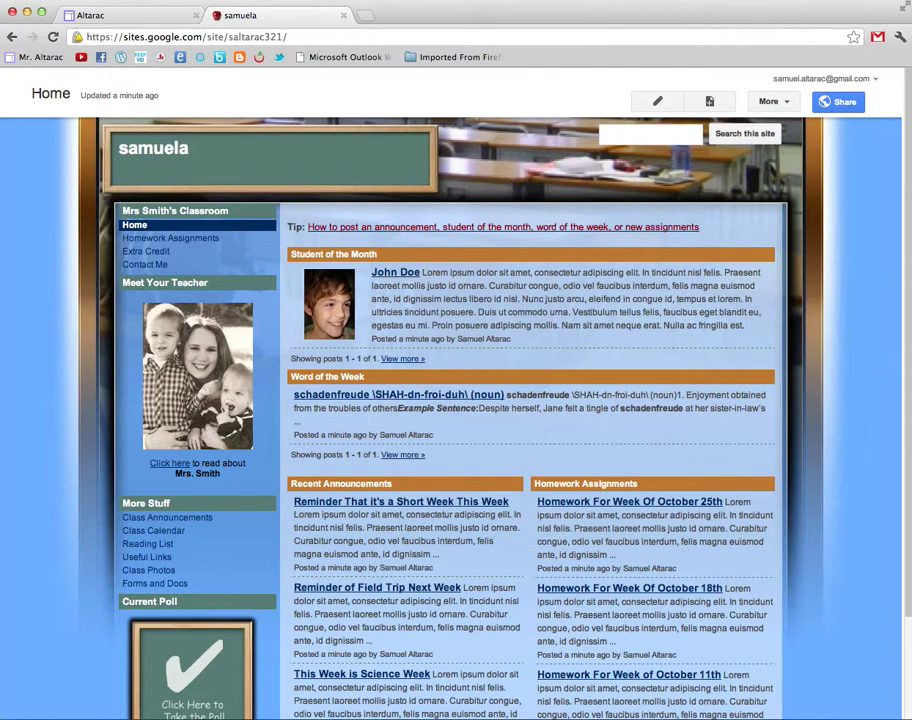
{"action": "scroll", "coordinate": [450, 400], "scroll_direction": "down", "scroll_amount": 5}
{"action": "scroll", "coordinate": [450, 400], "scroll_direction": "up", "scroll_amount": 5}
{"action": "scroll", "coordinate": [450, 400], "scroll_direction": "down", "scroll_amount": 3}
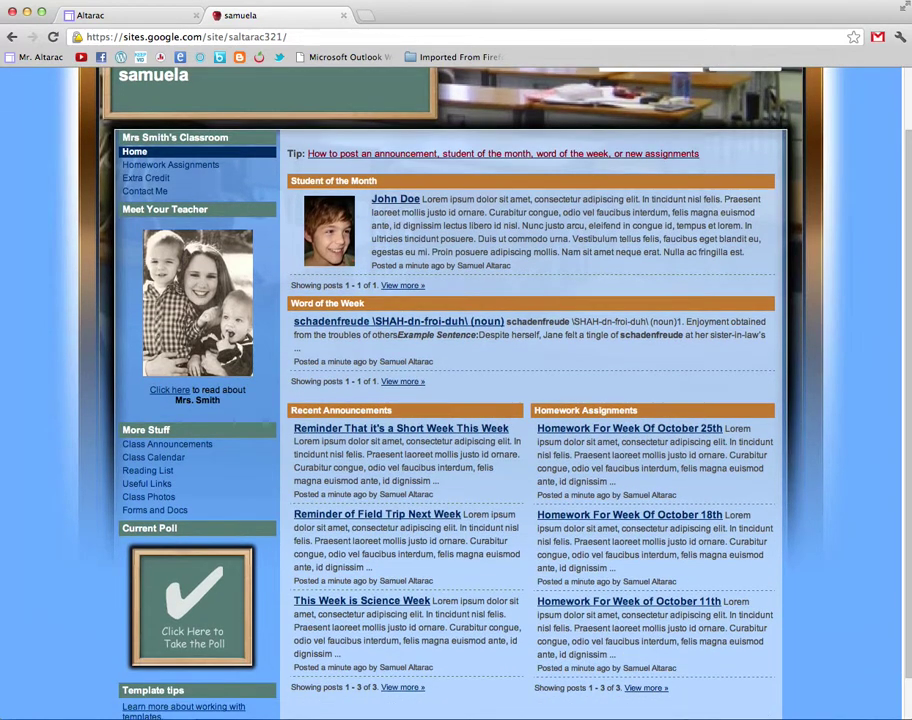
{"action": "scroll", "coordinate": [450, 400], "scroll_direction": "up", "scroll_amount": 3}
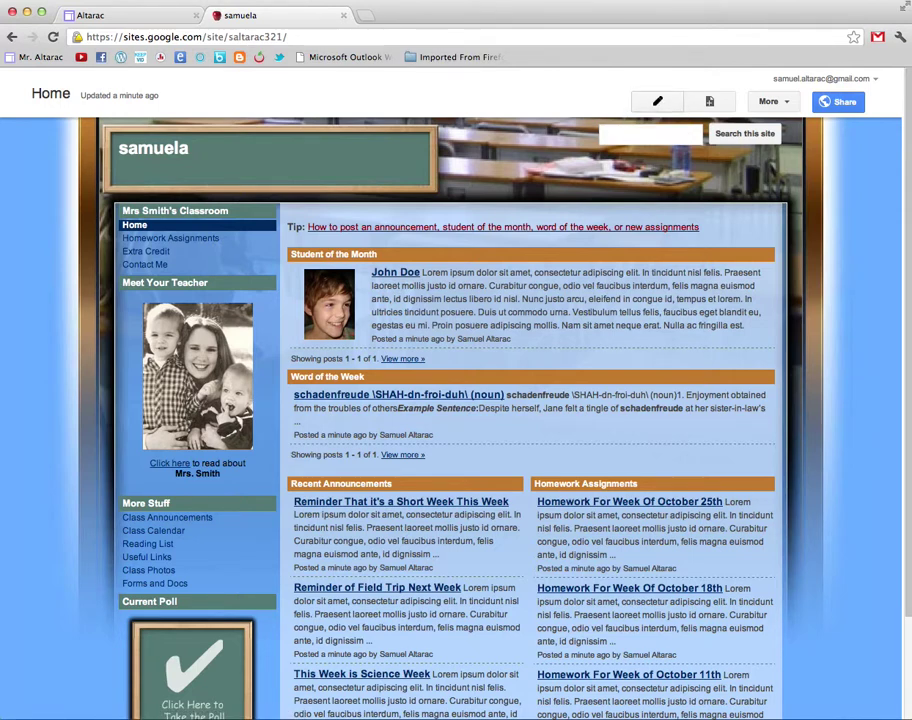
{"action": "left_click", "coordinate": [657, 101]}
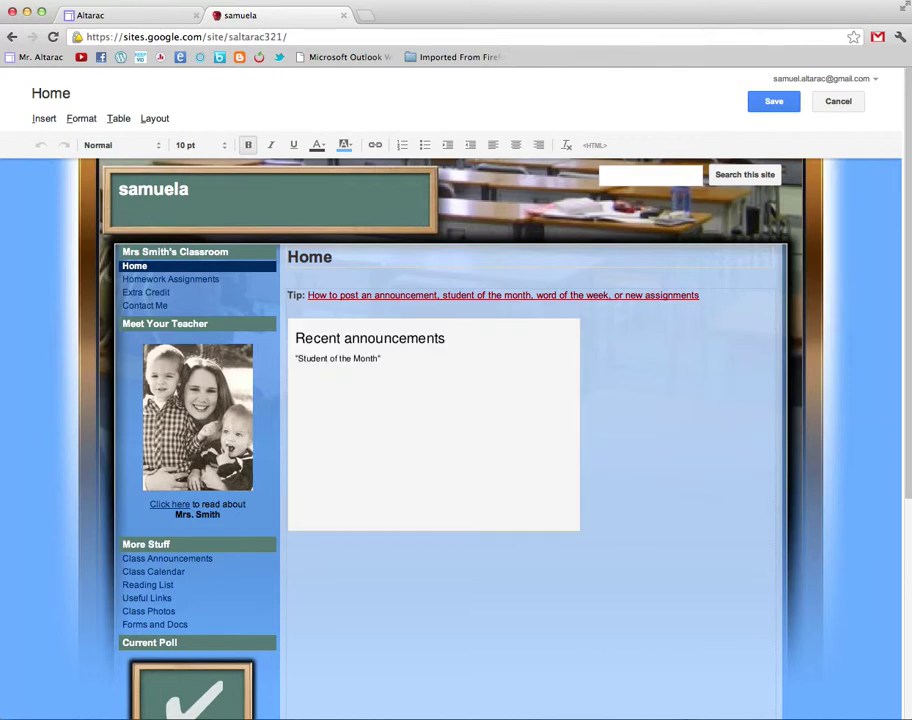
- Remove the Student of the Month, Word of the Week, Recent Announcements and Homework Assignments gadgets
{"action": "scroll", "coordinate": [450, 420], "scroll_direction": "down", "scroll_amount": 3}
{"action": "scroll", "coordinate": [450, 420], "scroll_direction": "down", "scroll_amount": 3}
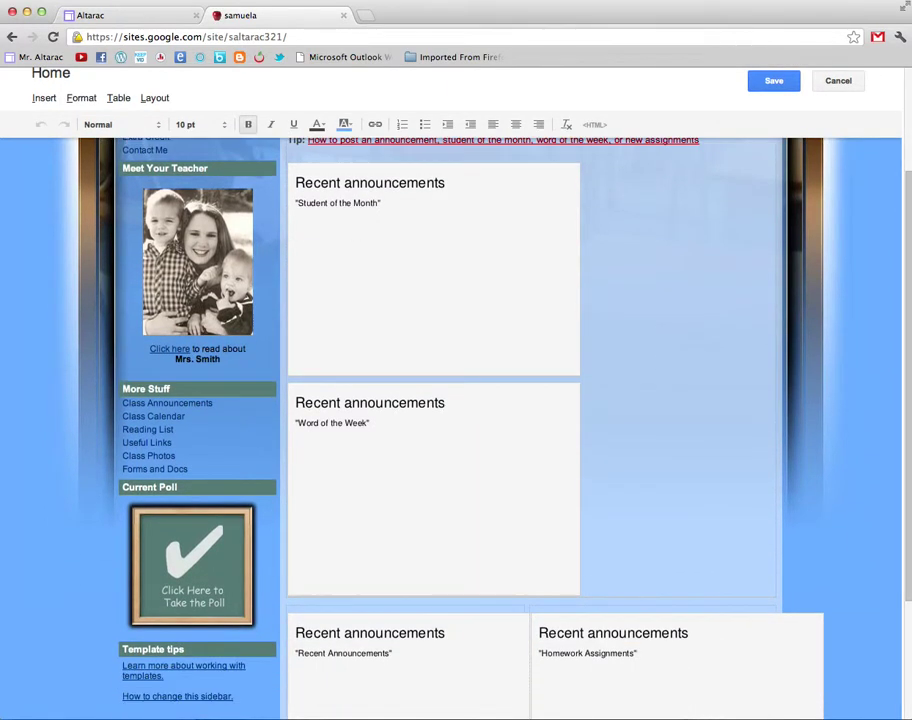
{"action": "scroll", "coordinate": [450, 420], "scroll_direction": "down", "scroll_amount": 5}
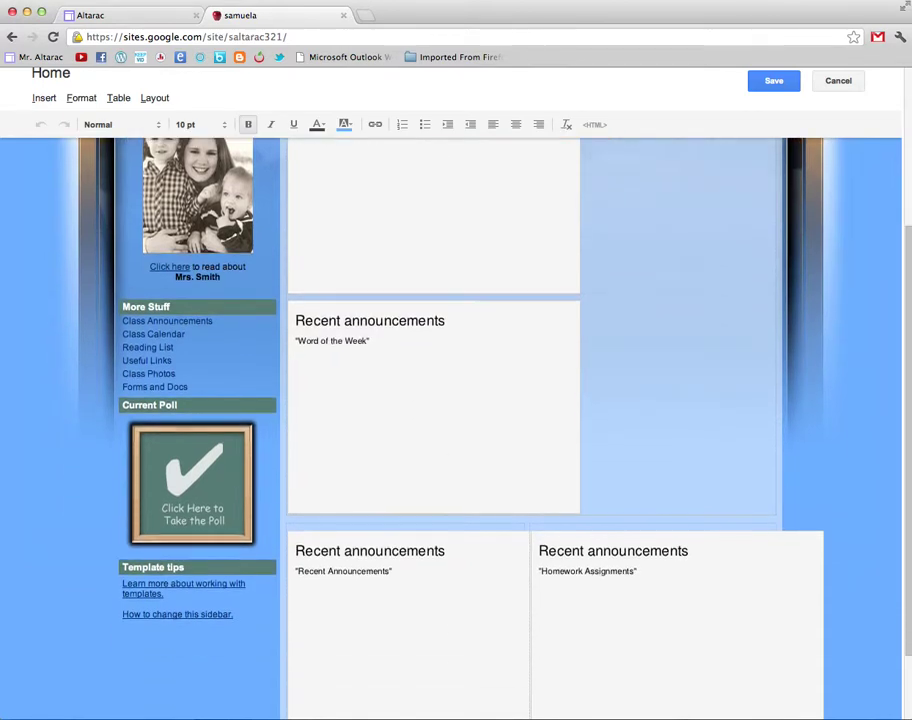
{"action": "scroll", "coordinate": [450, 420], "scroll_direction": "up", "scroll_amount": 7}
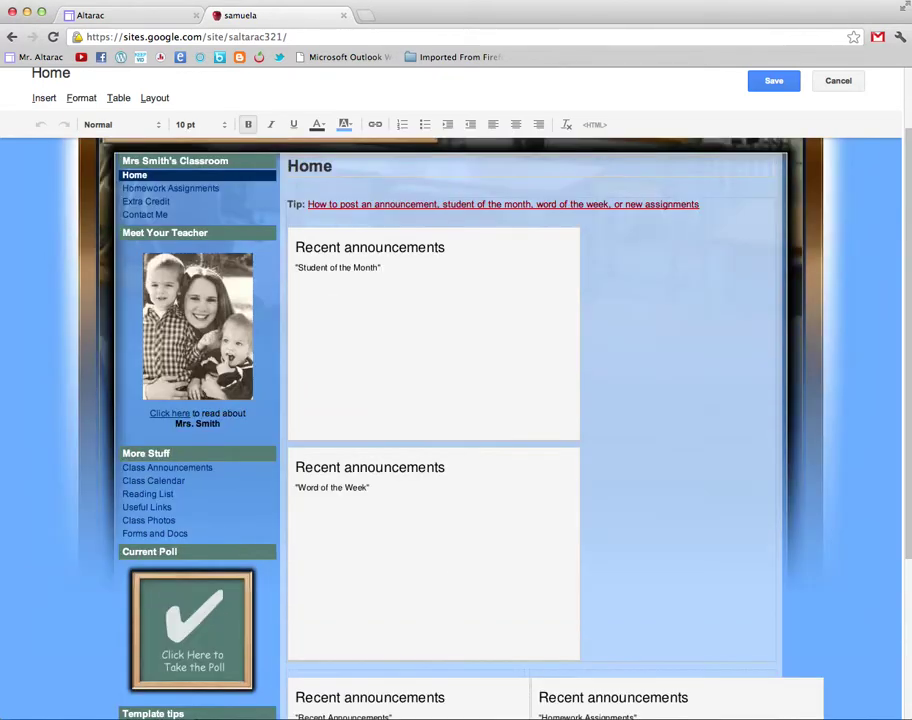
{"action": "left_click", "coordinate": [305, 462]}
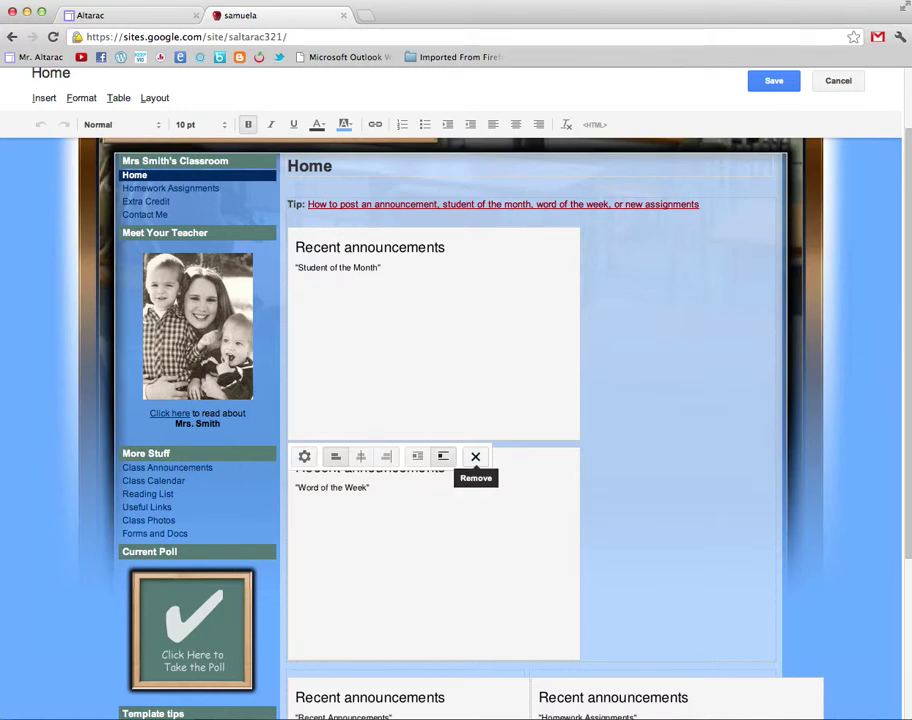
{"action": "left_click", "coordinate": [475, 456]}
{"action": "left_click", "coordinate": [370, 298]}
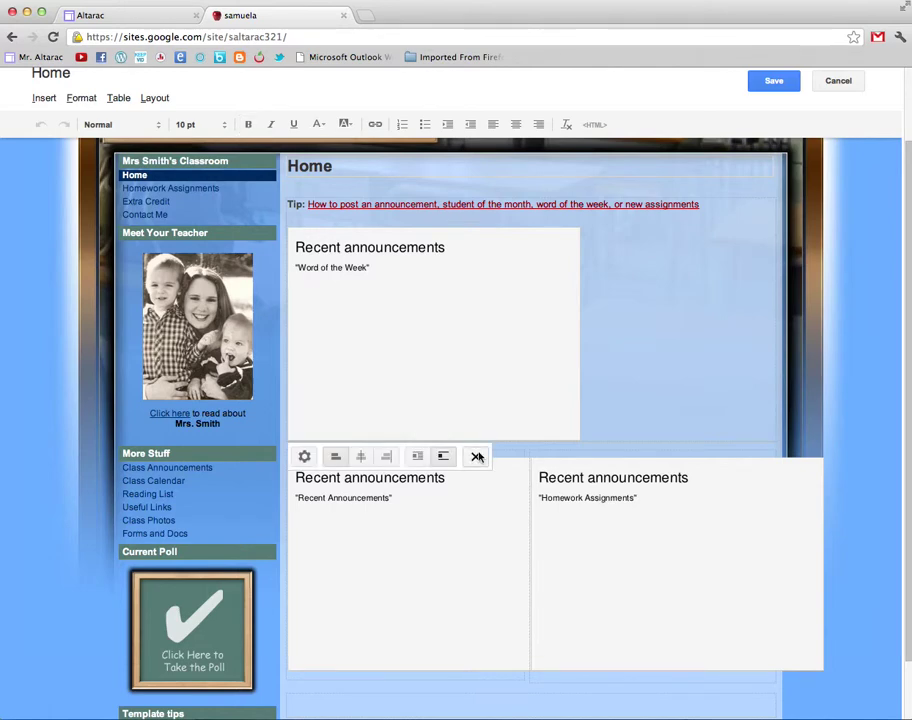
{"action": "left_click", "coordinate": [475, 455]}
{"action": "left_click", "coordinate": [475, 466]}
{"action": "left_click", "coordinate": [680, 340]}
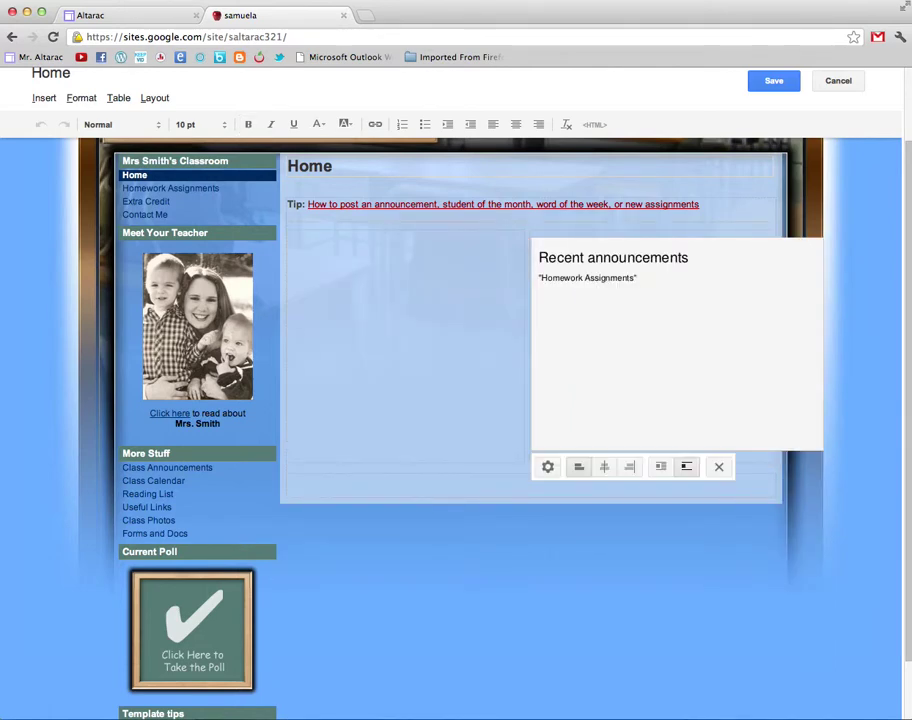
{"action": "left_click", "coordinate": [717, 466]}
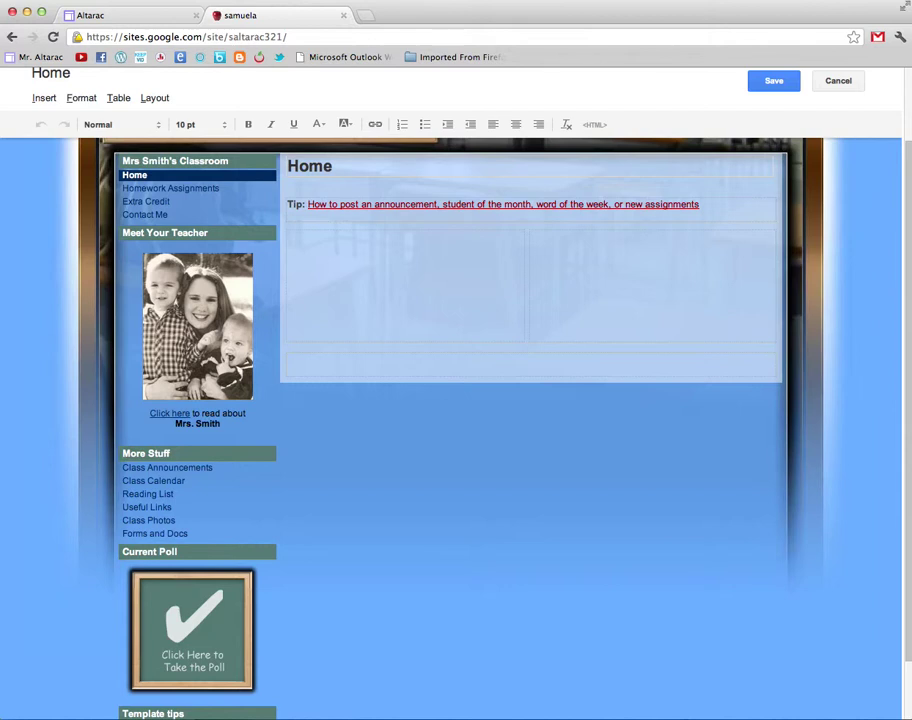
- Replace the tip line with 'WELCOME' and a second line reading 'hello'
{"action": "left_click_drag", "start_coordinate": [700, 204], "coordinate": [773, 204]}
{"action": "key", "text": "BackSpace"}
{"action": "type", "text": "WEL"}
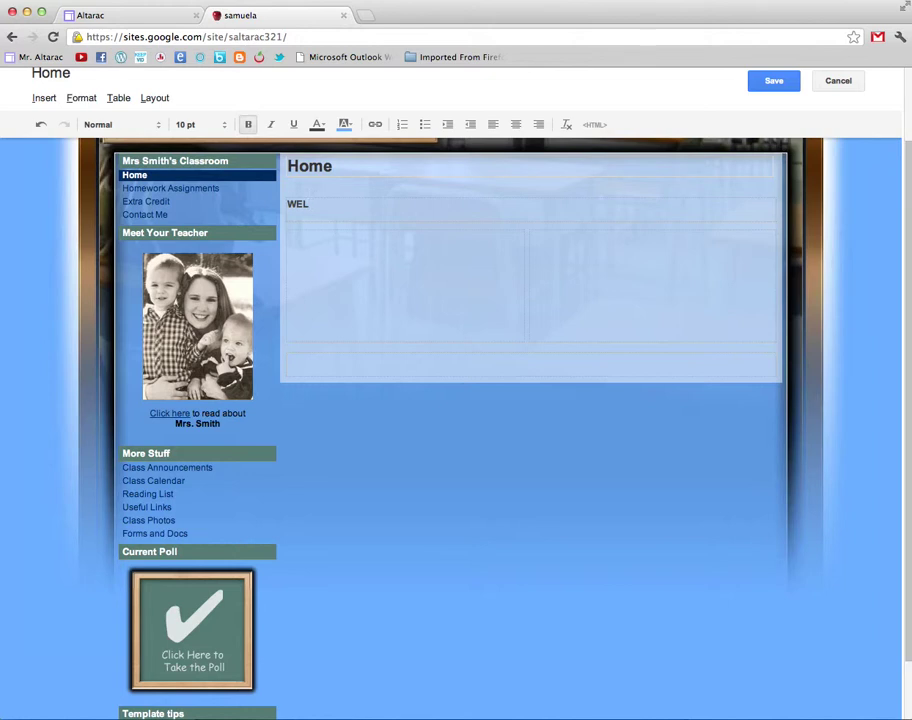
{"action": "type", "text": "COME"}
{"action": "key", "text": "Return"}
{"action": "type", "text": "hello"}
{"action": "scroll", "coordinate": [350, 537], "scroll_direction": "up", "scroll_amount": 2}
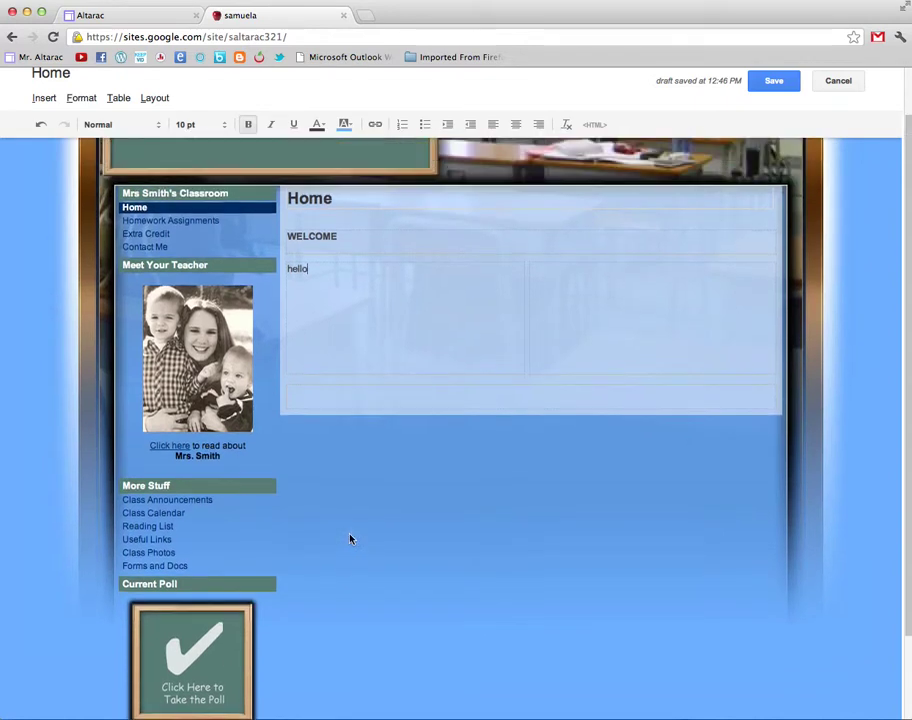
- Save the home page and check that WELCOME and hello appear on the published page
{"action": "left_click", "coordinate": [774, 81]}
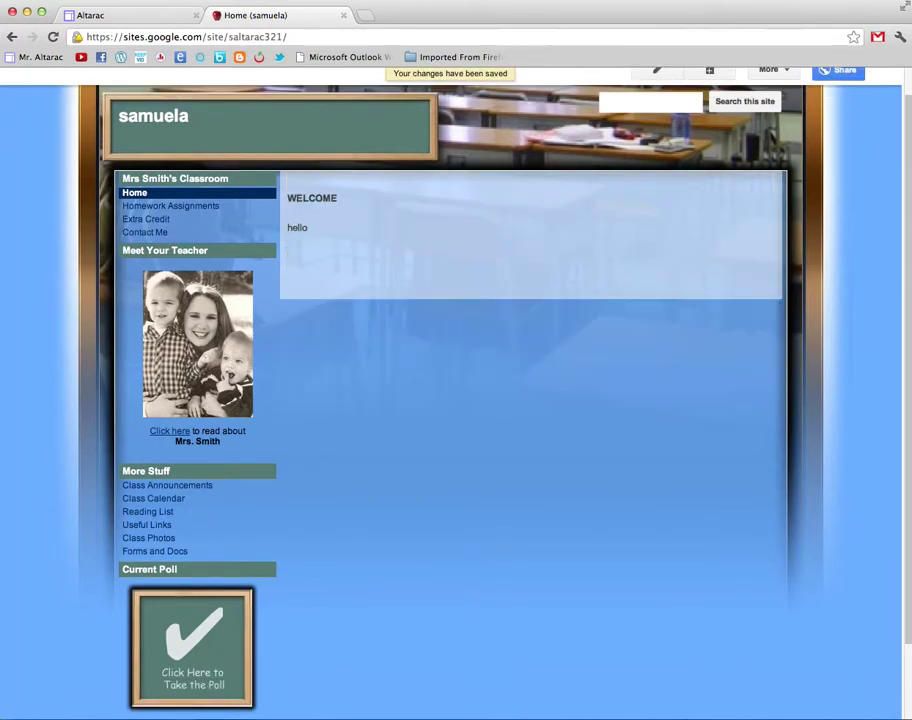
{"action": "scroll", "coordinate": [310, 332], "scroll_direction": "down", "scroll_amount": 4}
{"action": "scroll", "coordinate": [450, 400], "scroll_direction": "up", "scroll_amount": 3}
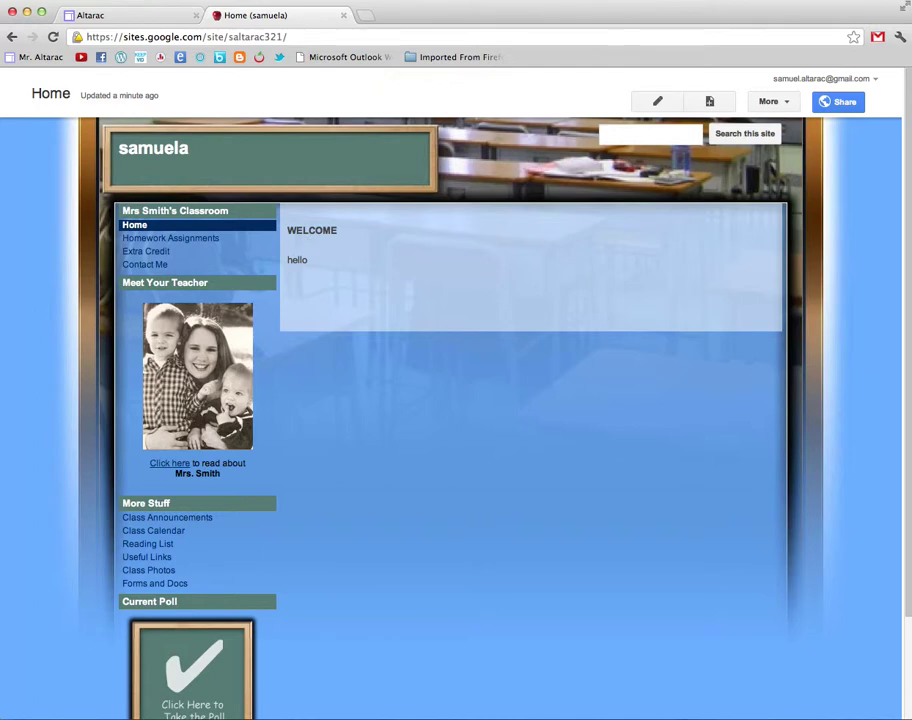
{"action": "scroll", "coordinate": [192, 560], "scroll_direction": "down", "scroll_amount": 3}
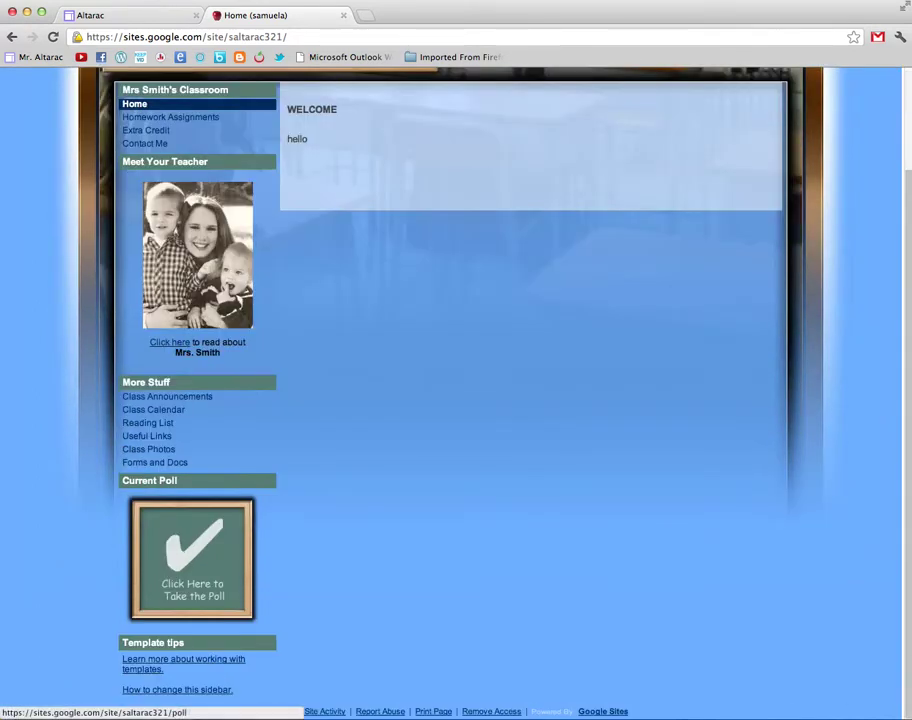
{"action": "scroll", "coordinate": [192, 560], "scroll_direction": "up", "scroll_amount": 3}
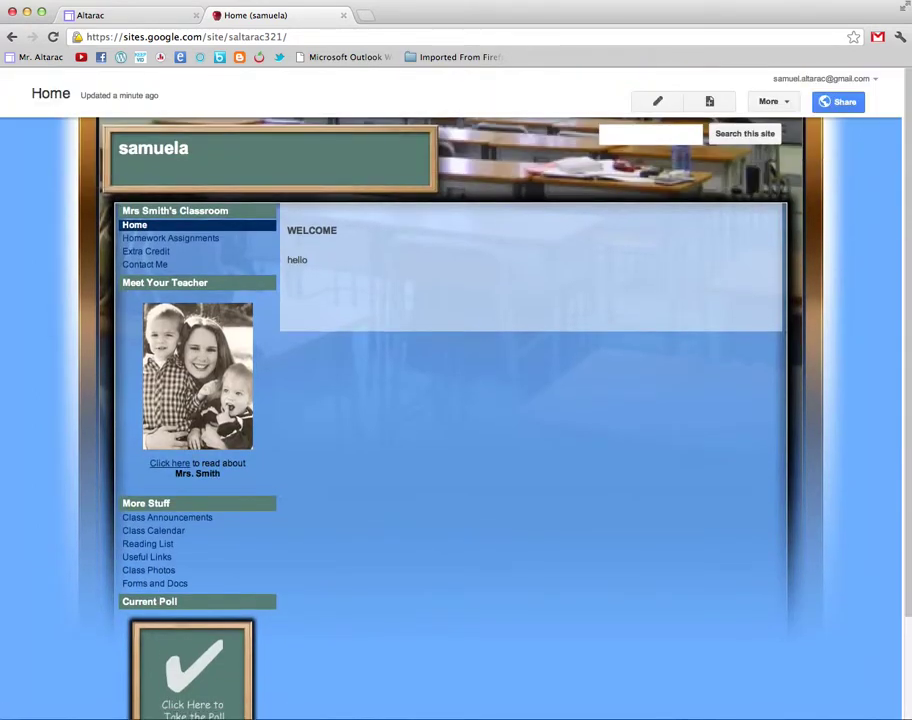